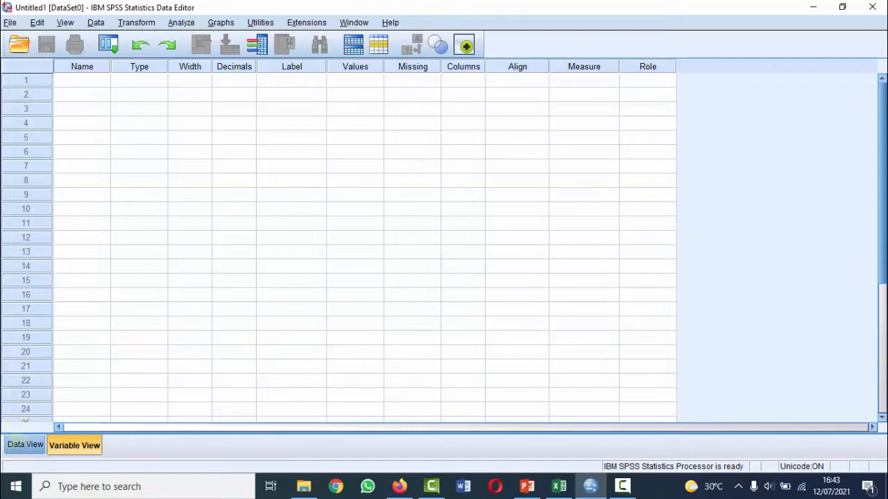
Step: Enter the values 20 and 40 in the first two rows of the first data column
left_click(23, 450)
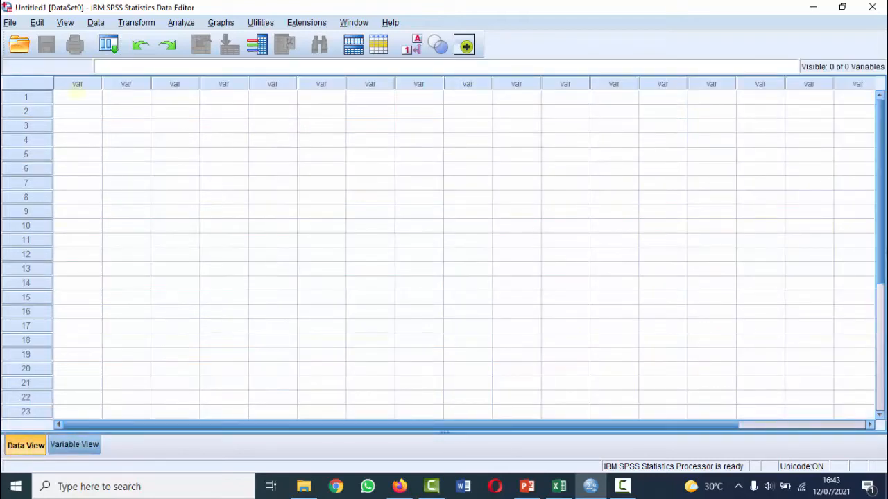
left_click(76, 96)
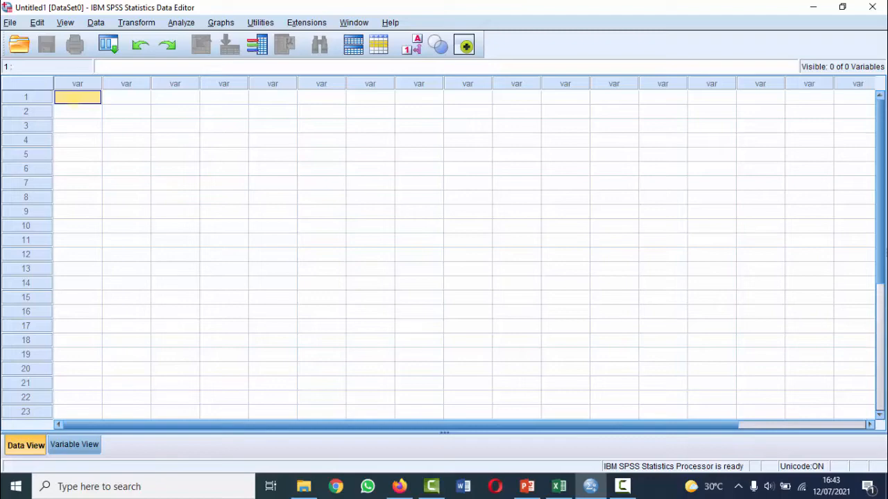
type("20")
key("Return")
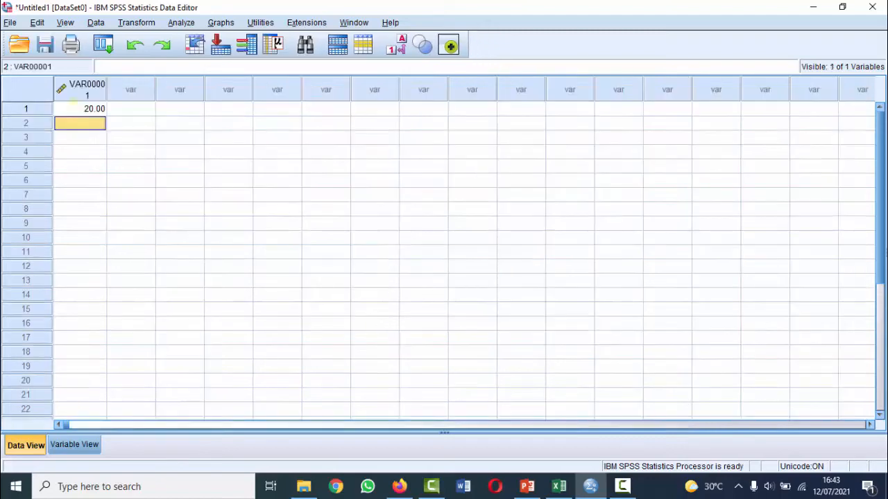
type("40")
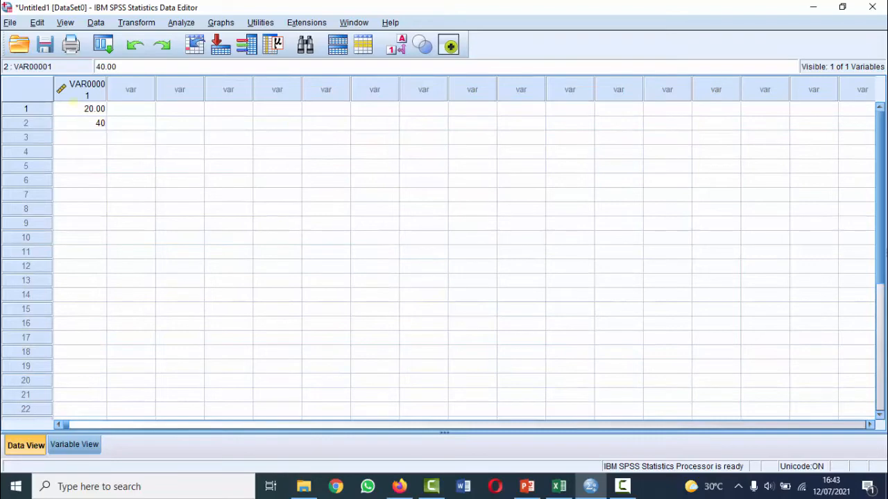
key("Return")
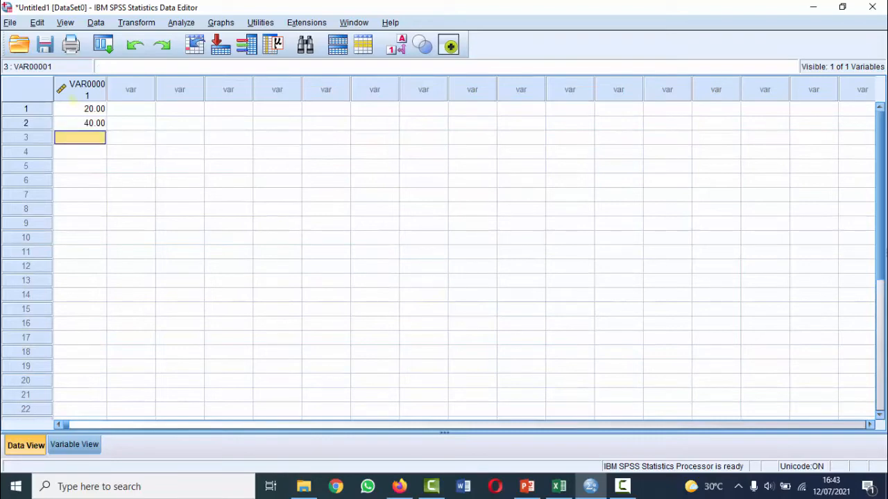
Step: Enter the values 7.82 and 20.01 in the first two rows of the second data column
left_click(133, 104)
type("7")
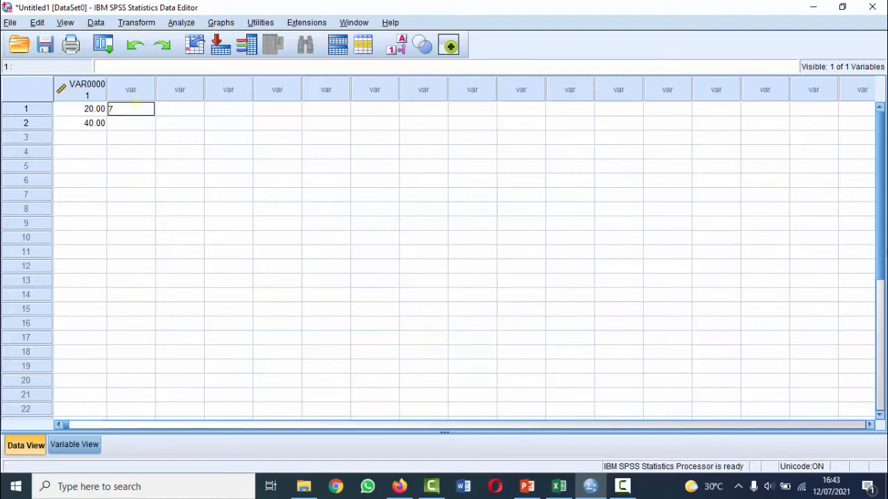
type(".82")
key("Return")
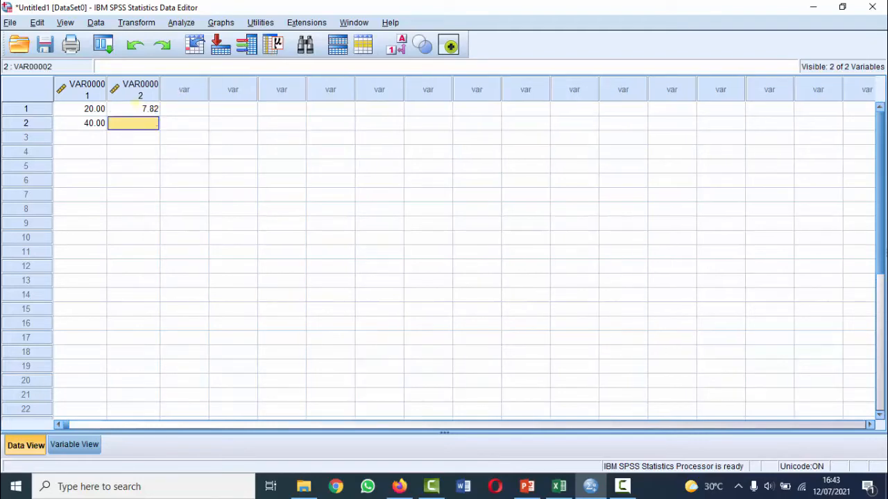
type("20.")
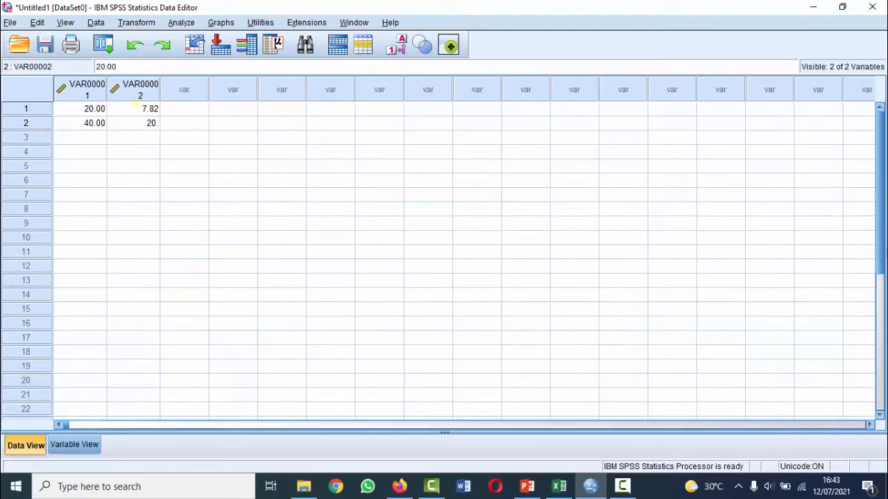
type("01")
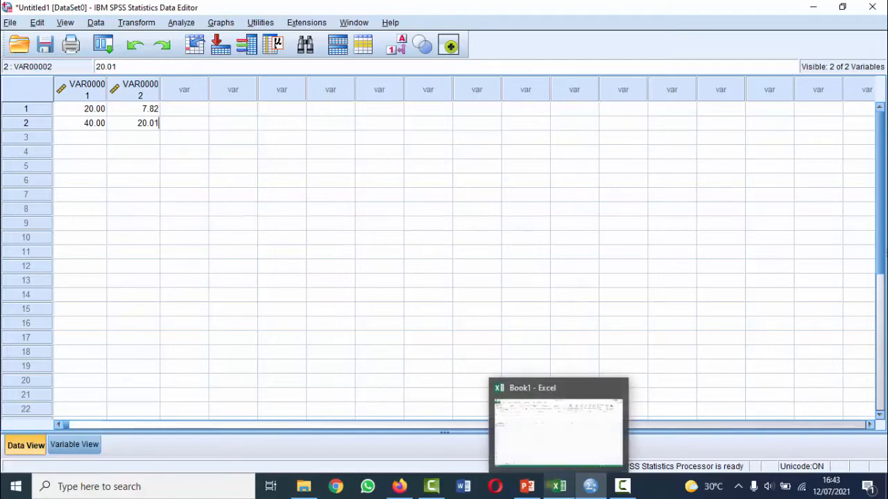
Step: Switch to the Data Entry presentation in PowerPoint and copy the five rows of extract concentration and Etanol values from the Contoh table
mouse_move(527, 481)
left_click(524, 437)
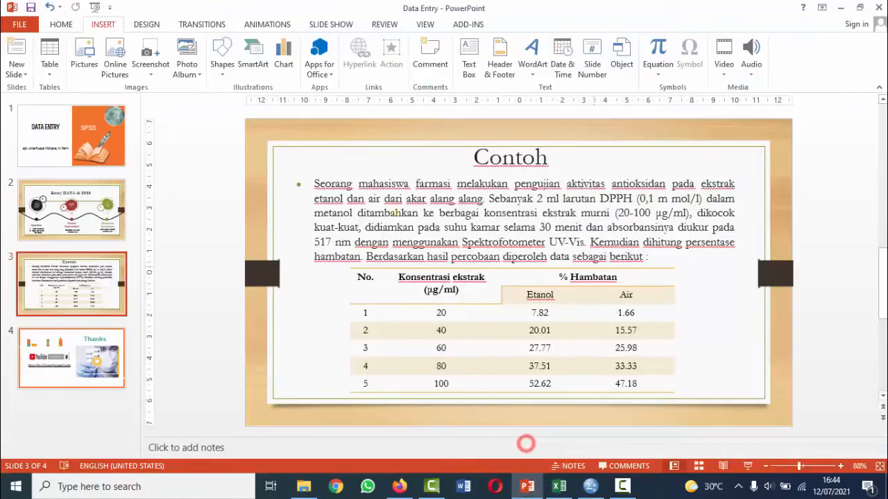
left_click(451, 330)
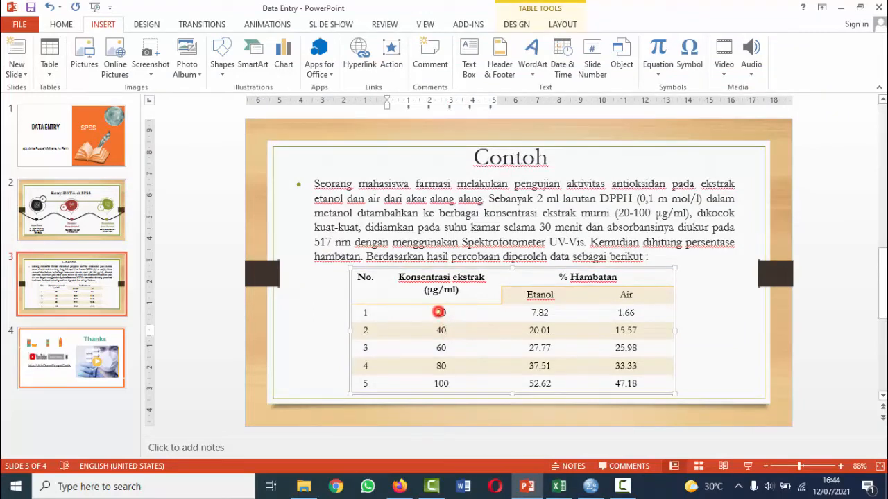
left_click_drag(438, 311, 530, 393)
key("ctrl+c")
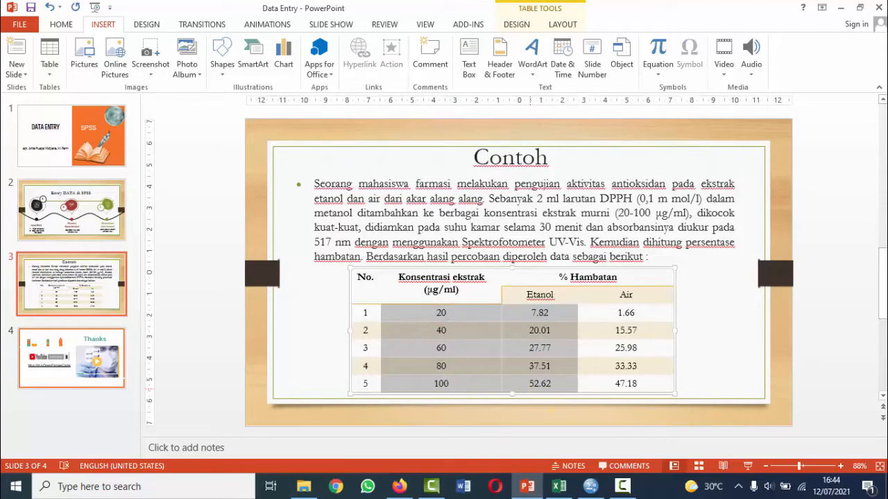
Step: Switch to the blank Excel workbook and paste the copied table values starting at cell A1
left_click(559, 487)
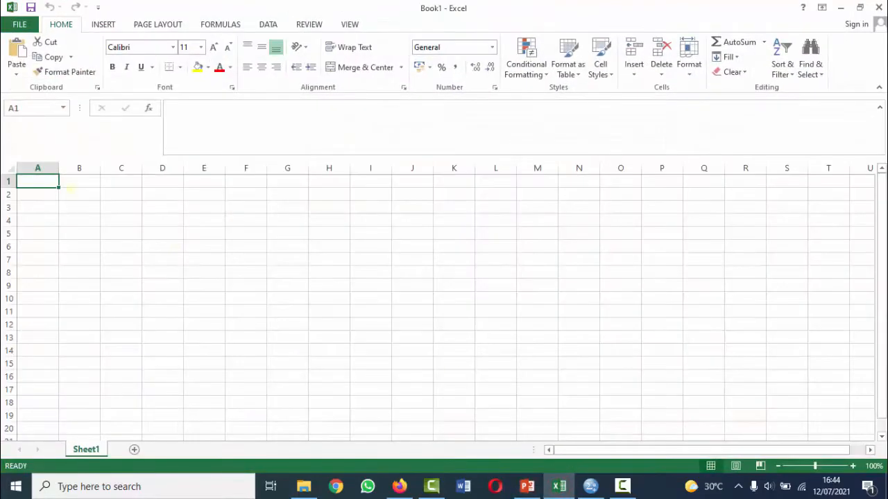
left_click(40, 182)
key("ctrl+v")
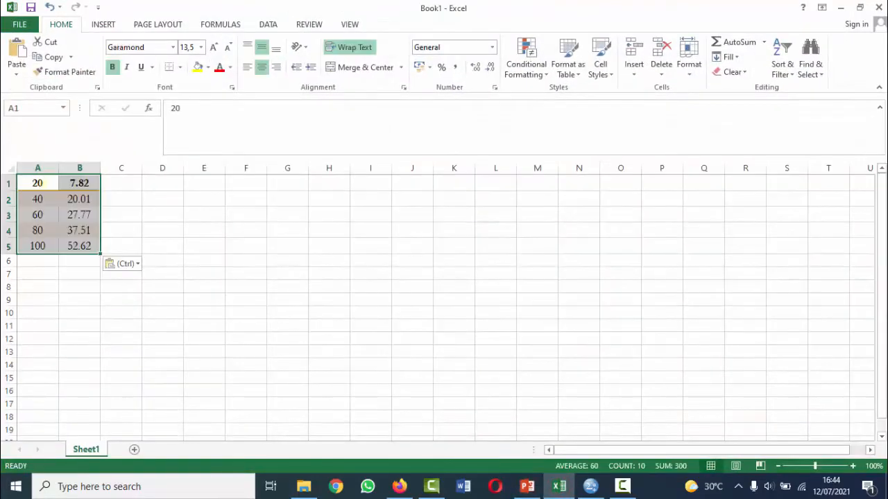
left_click(137, 216)
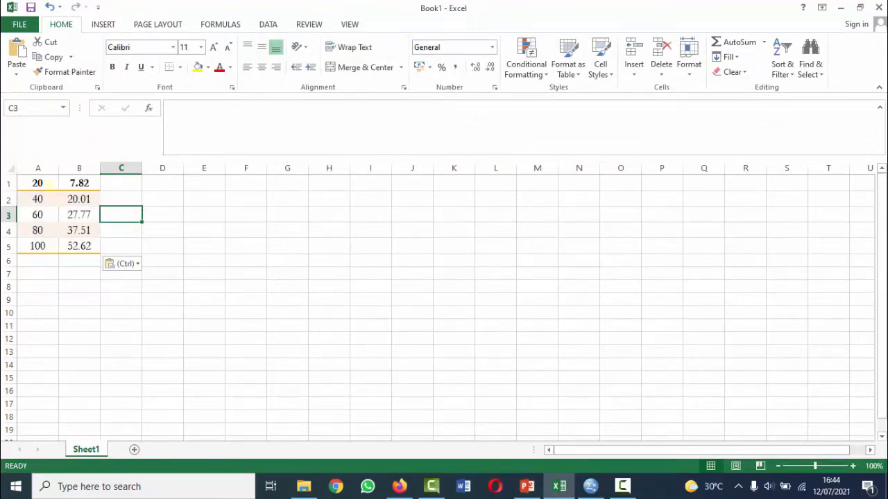
Step: Copy cells A1:B5 and paste them into the SPSS data grid, starting at row 1 of the first column
left_click_drag(38, 183, 82, 246)
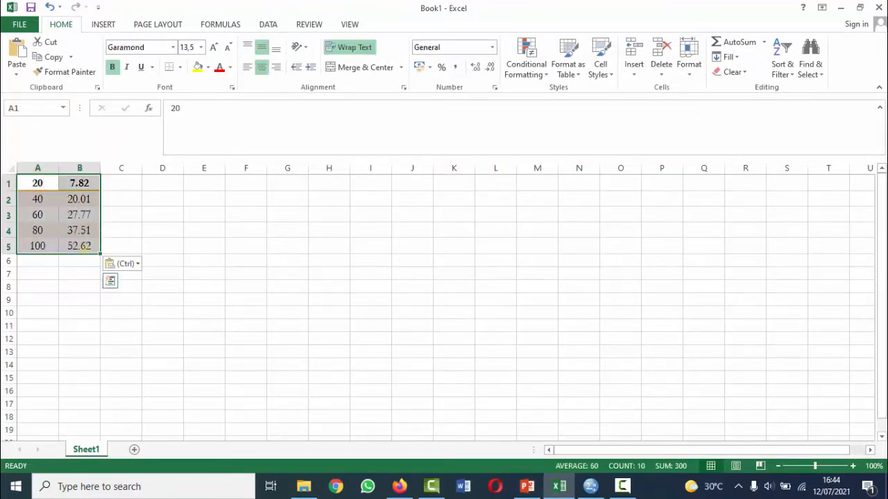
key("ctrl+c")
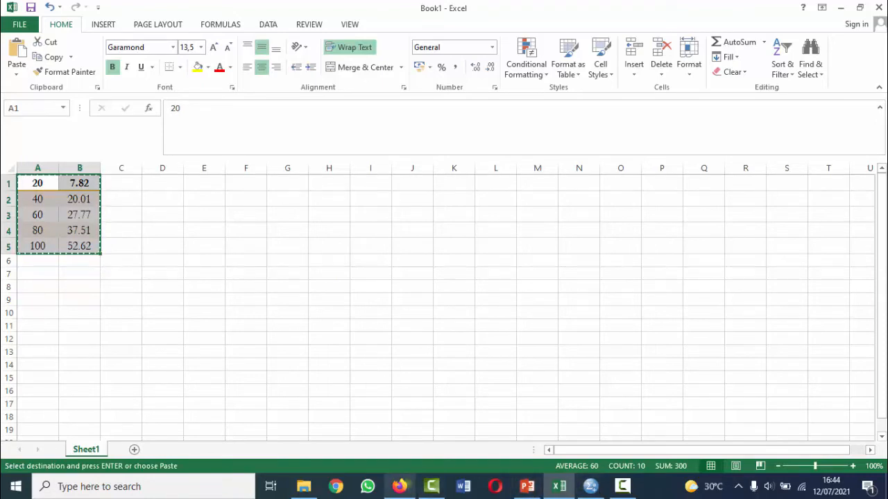
left_click(590, 486)
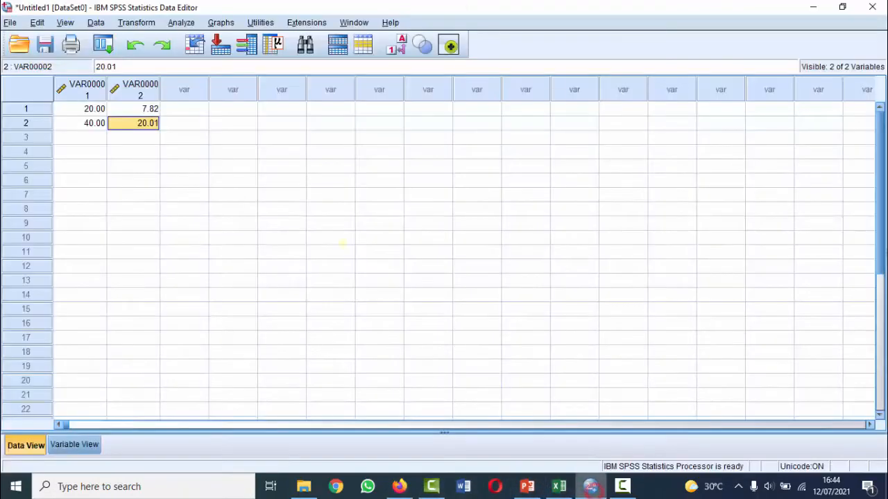
left_click(80, 109)
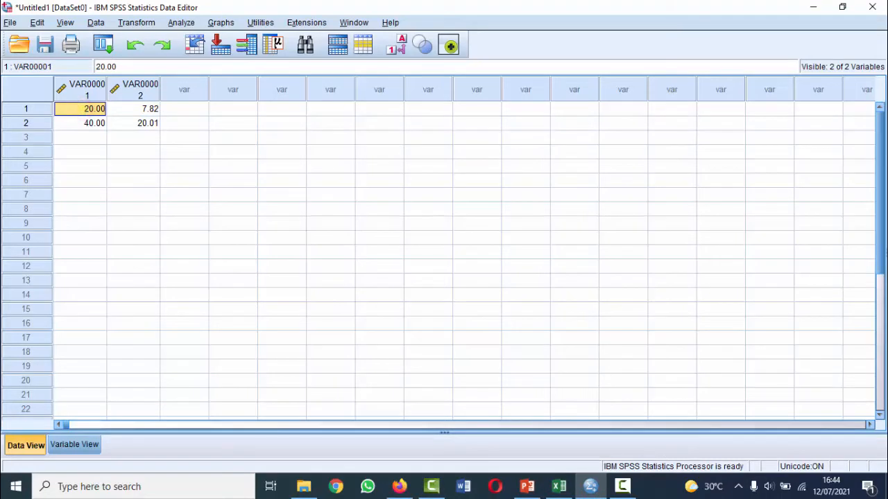
key("ctrl+v")
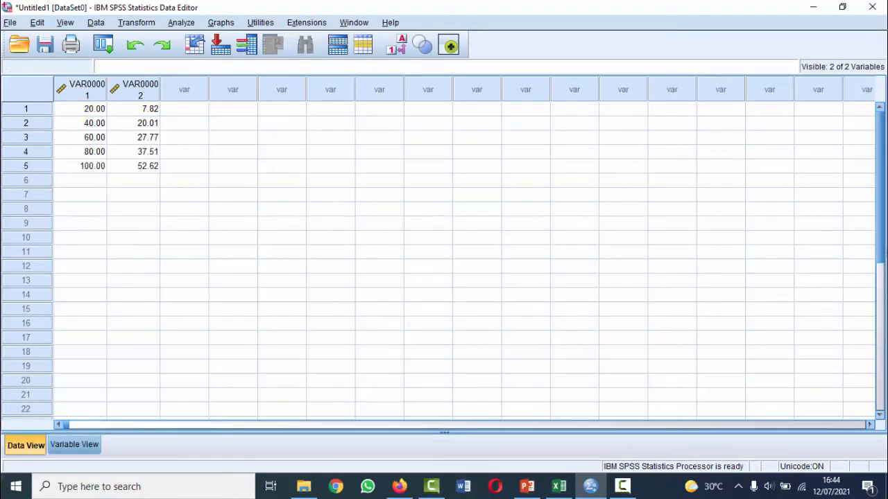
Step: Rename the first variable as konsentrasi in the variable definitions
left_click(26, 445)
left_click(87, 444)
left_click(69, 80)
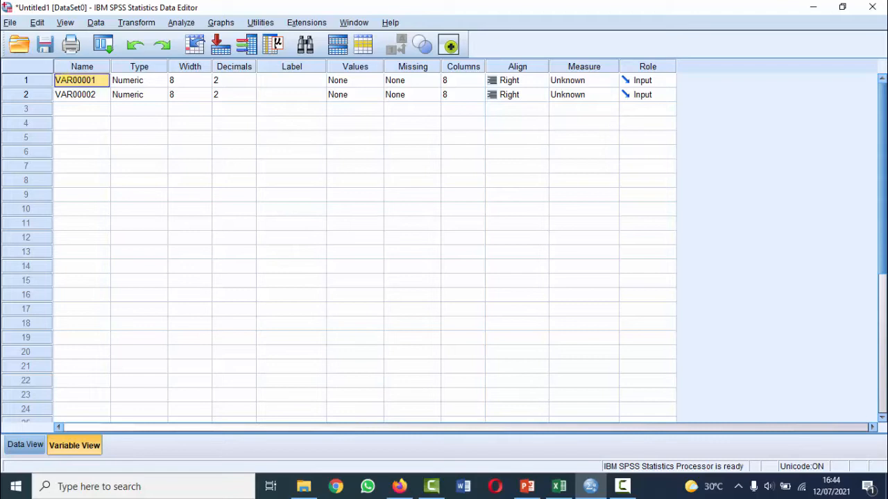
type("konse")
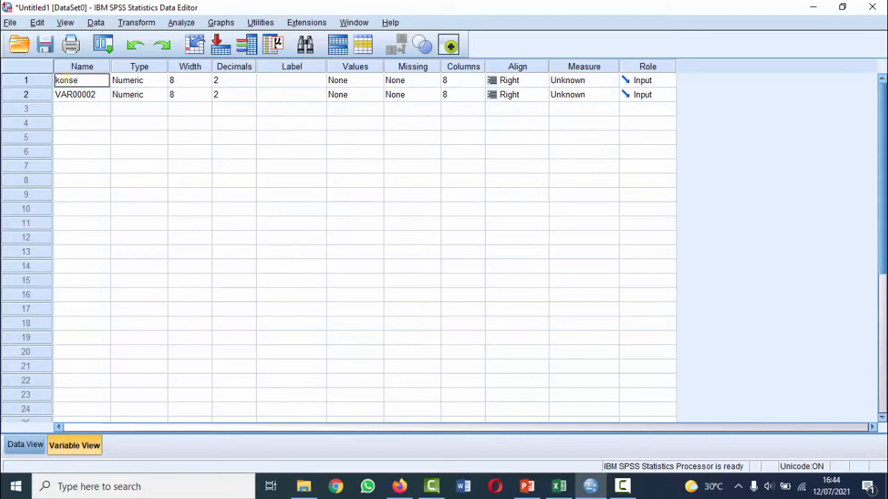
type("ntrasi")
Step: Rename the second variable as persenhambatan
left_click(73, 94)
type("pers")
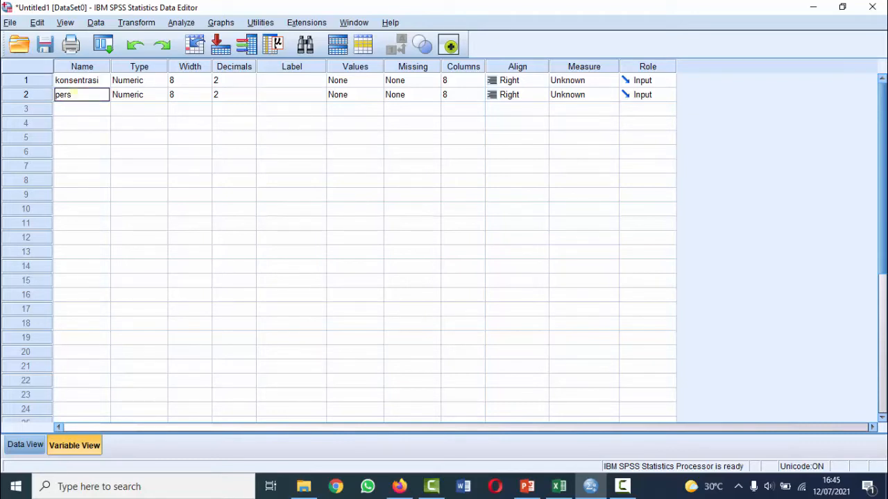
type("enhambapat")
key("BackSpace")
key("BackSpace")
key("BackSpace")
key("BackSpace")
type("atan")
left_click(99, 108)
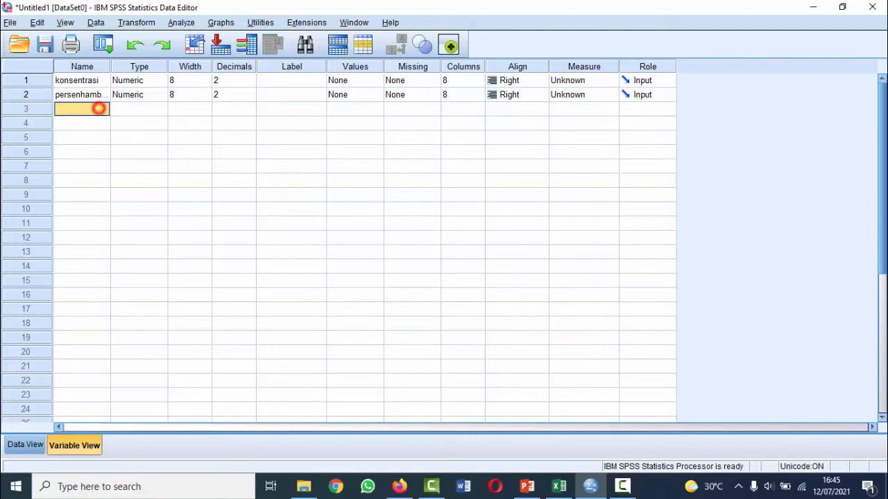
left_click(95, 93)
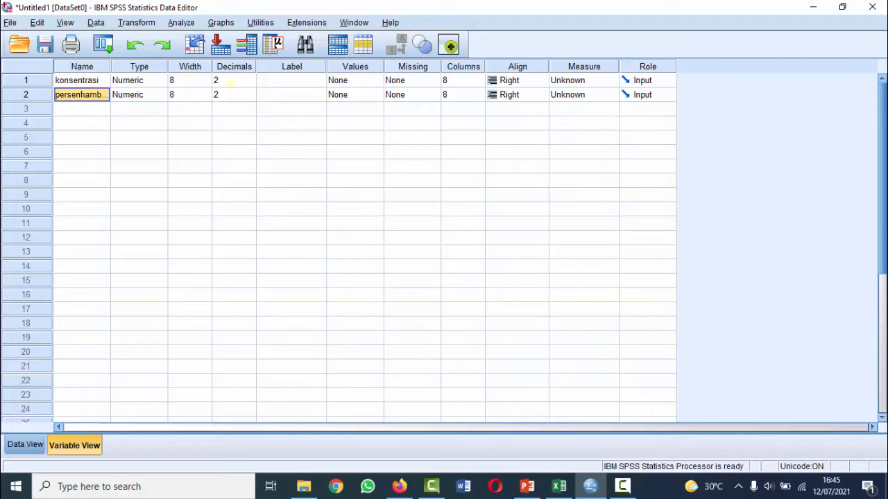
Step: Try adjusting the decimal places of the konsentrasi variable, return them to 2, and check the values in the data grid
left_click(231, 80)
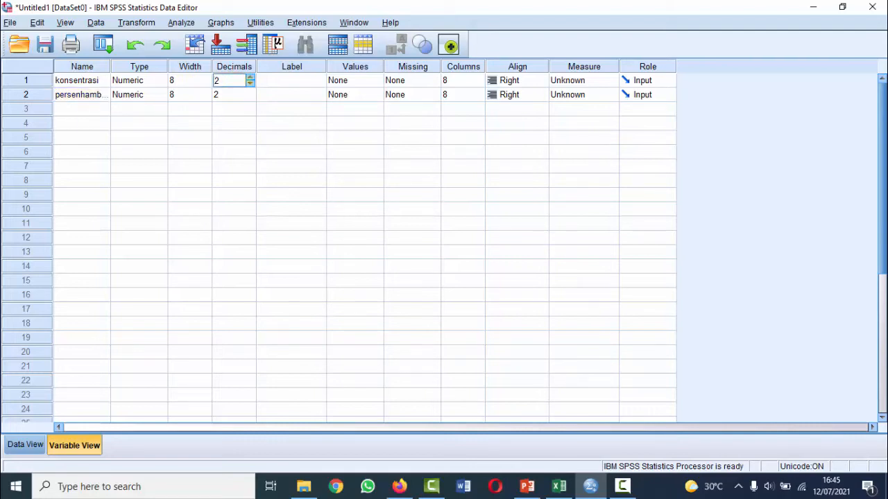
left_click(249, 79)
left_click(248, 81)
left_click(248, 82)
left_click(248, 77)
left_click(28, 444)
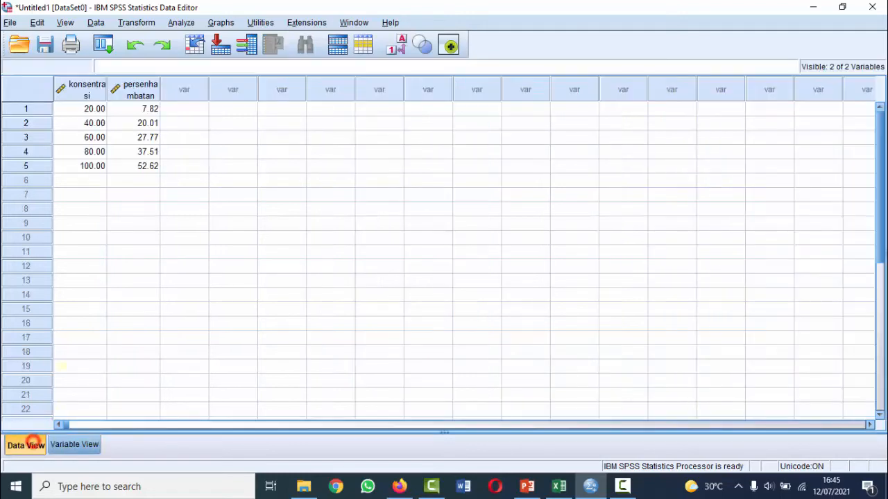
left_click(74, 444)
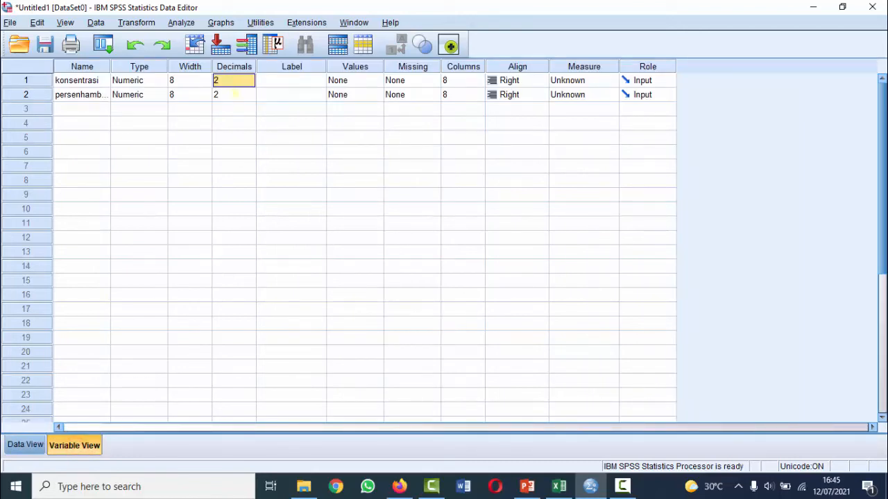
Step: Label the first variable "konsentrasi ekstrak" and the second variable "persenhambatan"
left_click(277, 80)
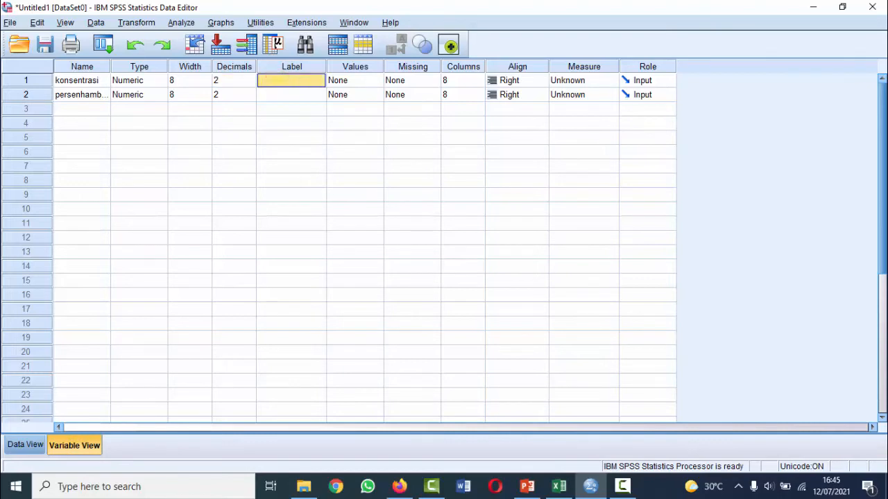
type("ko")
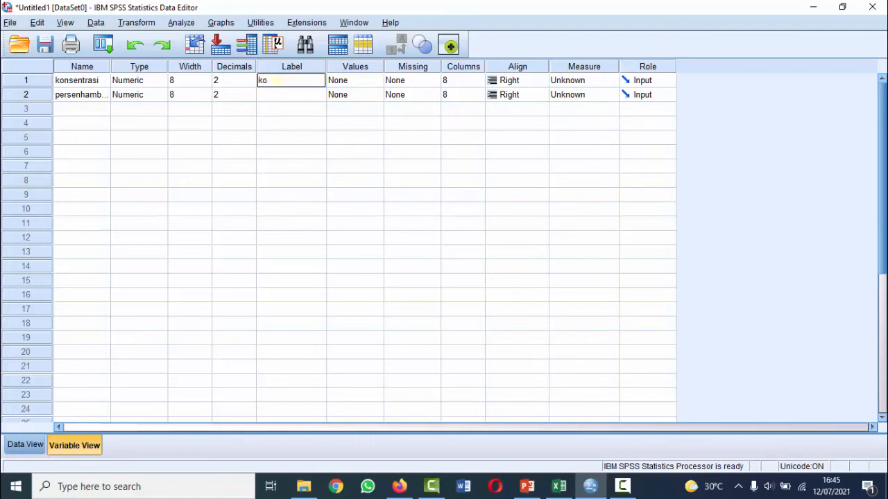
type("nsentrasi ekstrak")
left_click(293, 90)
type("persen")
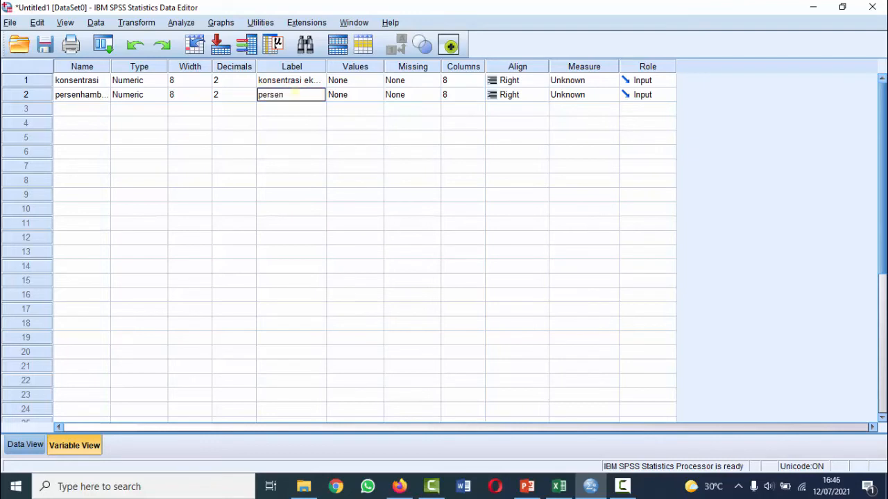
type("hambatan")
Step: Examine the value label settings of the konsentrasi variable and close them without defining any labels
left_click(373, 79)
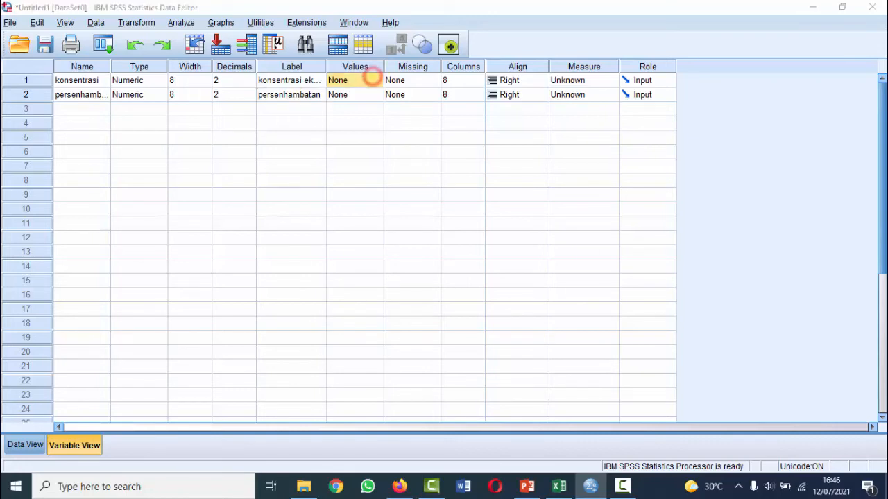
left_click(378, 80)
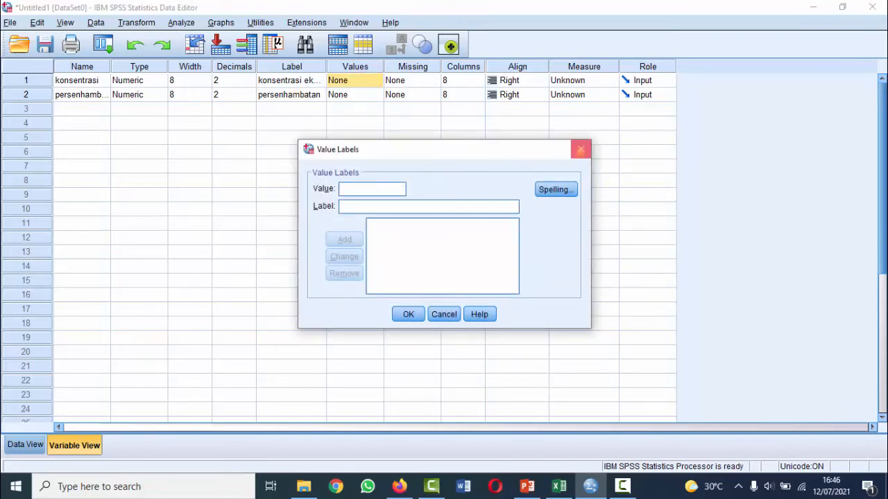
left_click(580, 149)
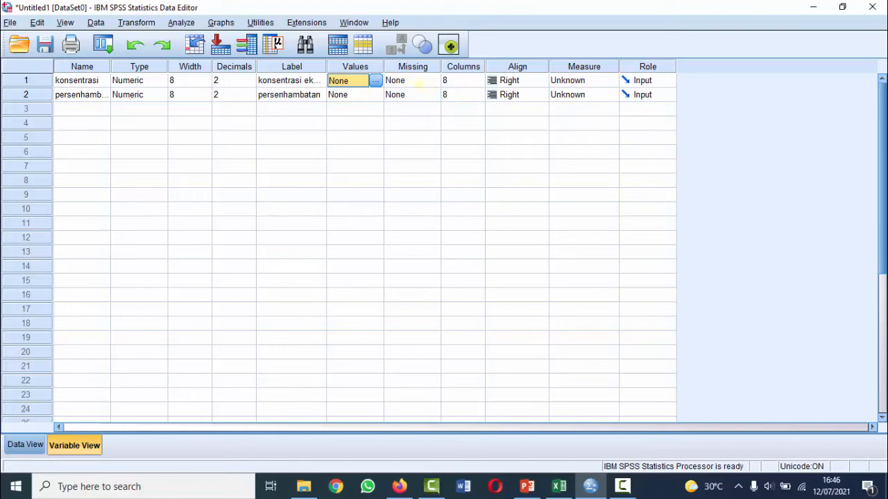
Step: Examine the missing value settings of the konsentrasi variable and close them without defining any missing values
left_click(437, 80)
left_click(434, 80)
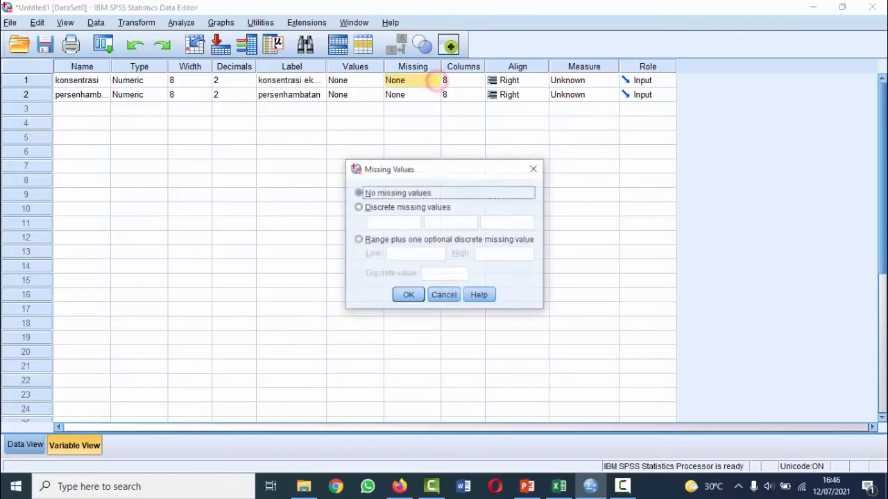
left_click(535, 169)
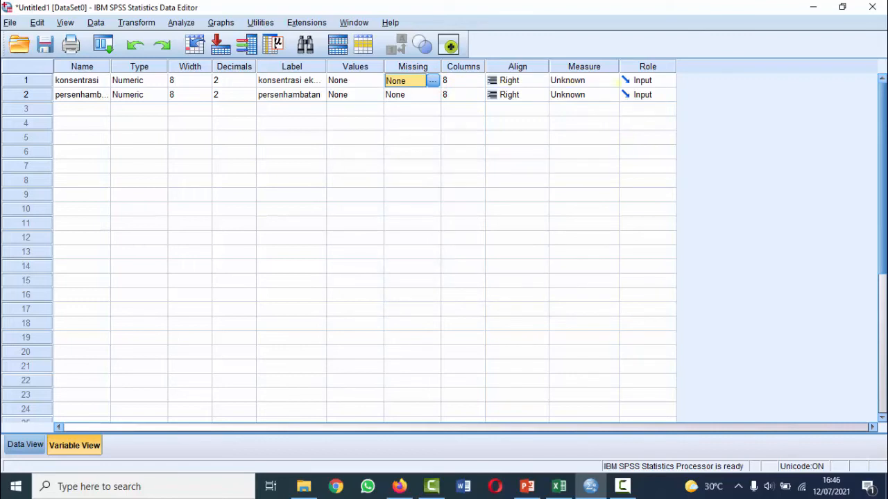
Step: Set the measurement level of both the konsentrasi and persenhambatan variables to Scale
left_click(600, 80)
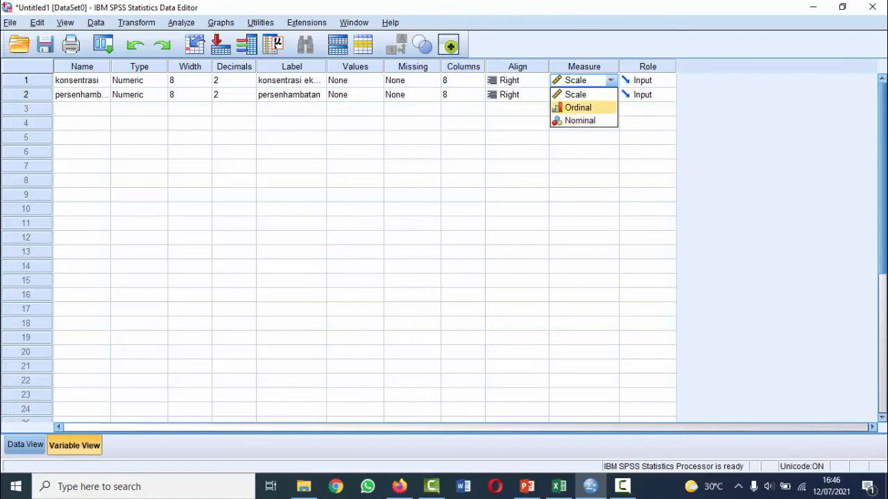
left_click(563, 94)
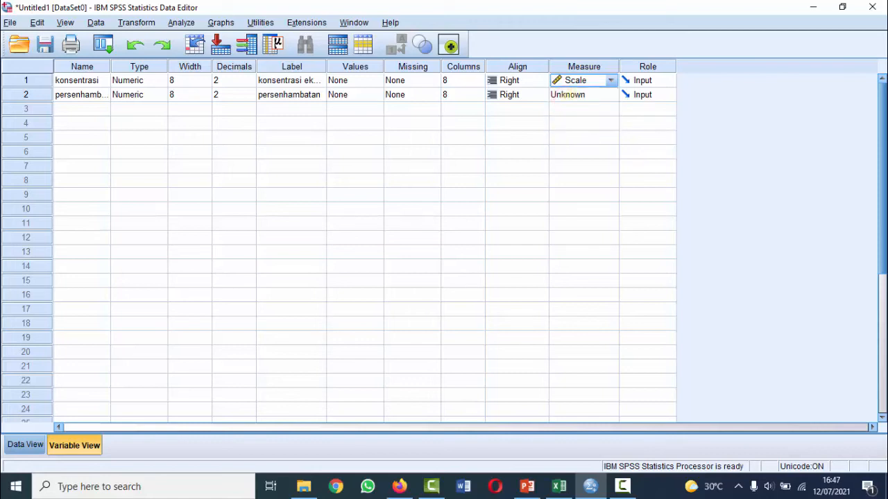
left_click(604, 93)
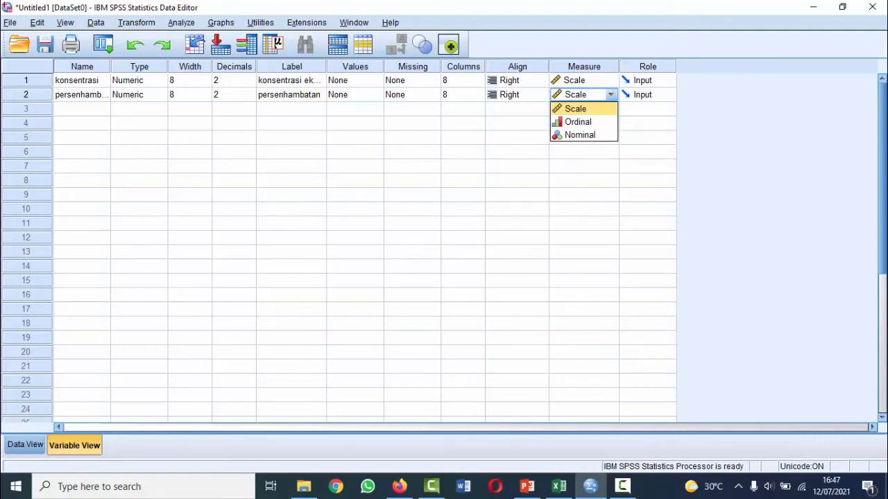
left_click(592, 122)
left_click(609, 94)
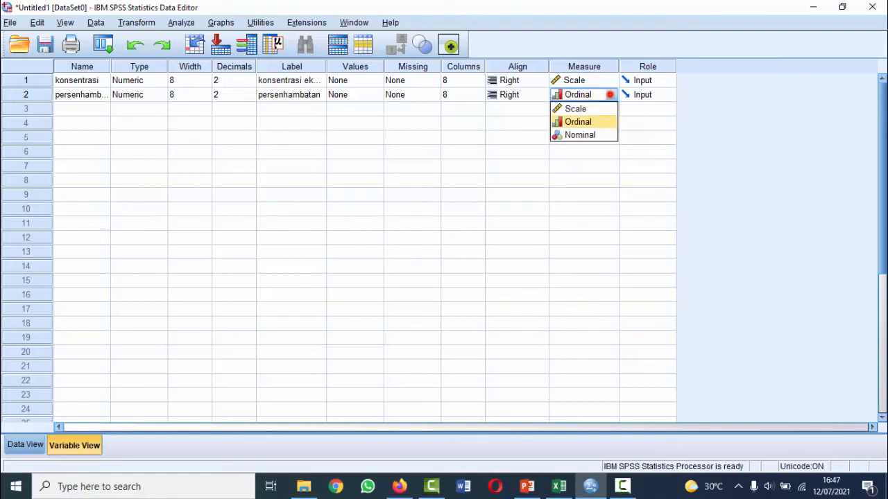
left_click(586, 109)
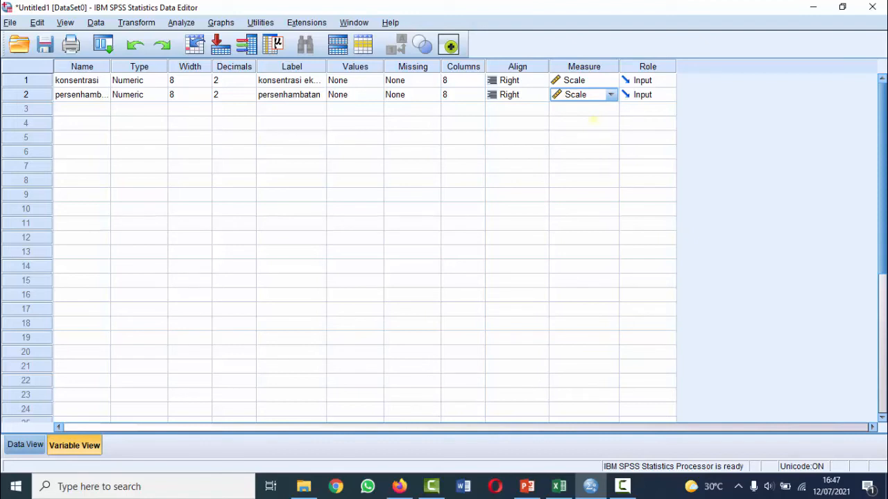
left_click(609, 81)
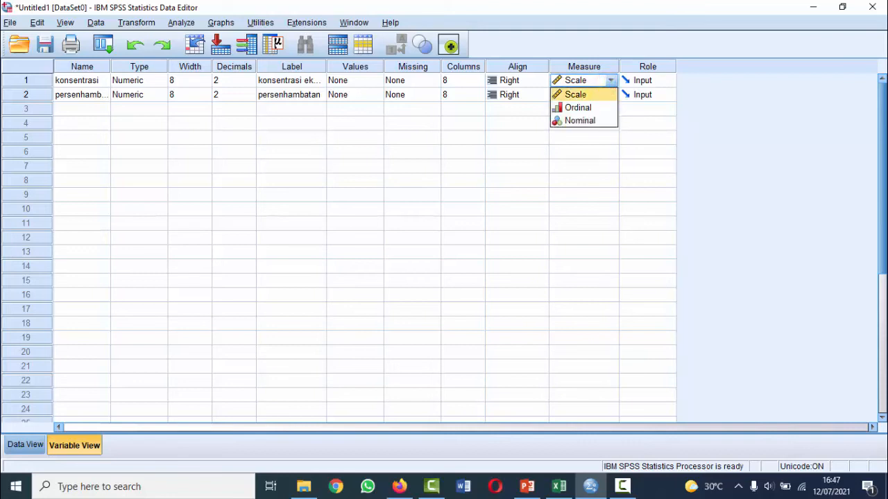
left_click(584, 168)
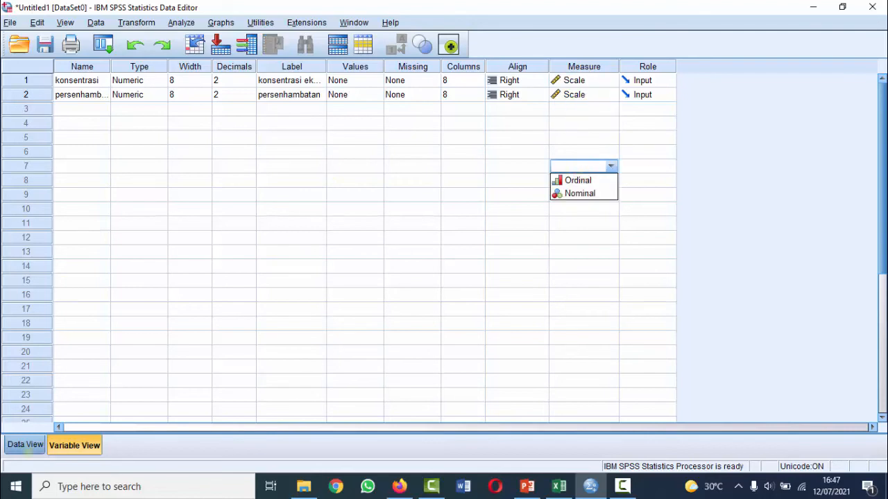
Step: Compare the konsentrasi and persenhambatan variable definitions with their columns in the data grid, ending on the data grid
left_click(25, 444)
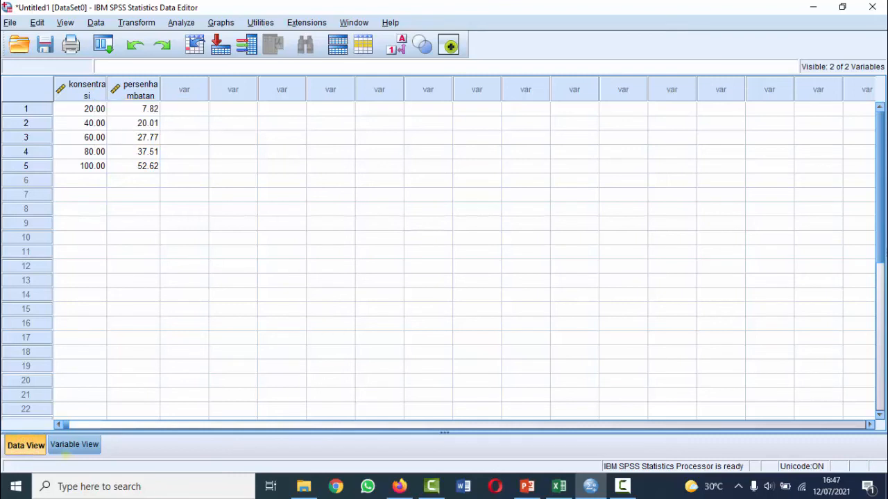
left_click(66, 447)
left_click(90, 80)
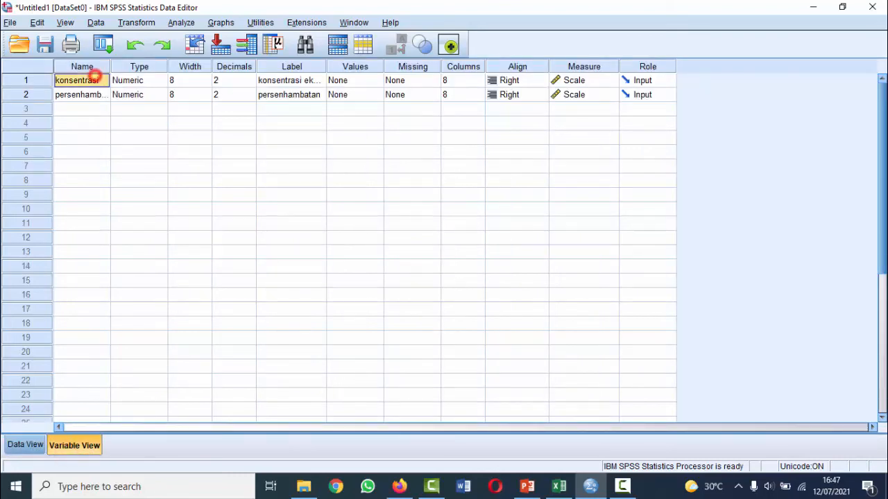
left_click(83, 93)
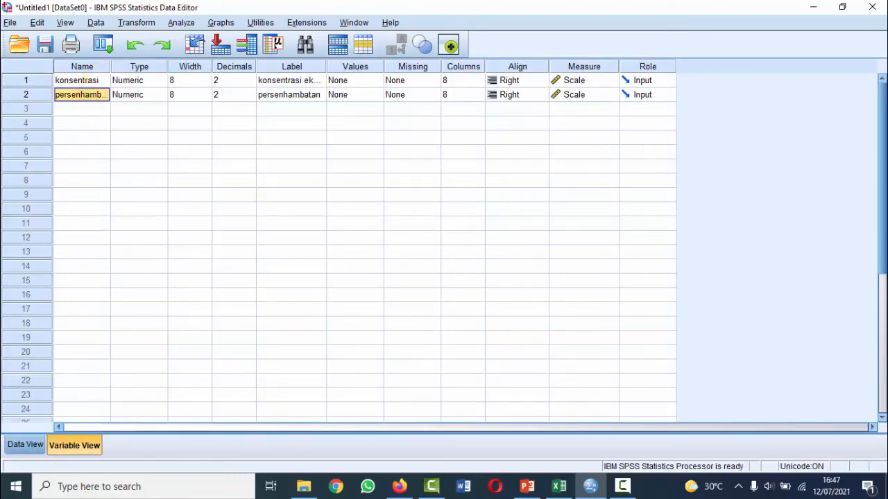
left_click(25, 444)
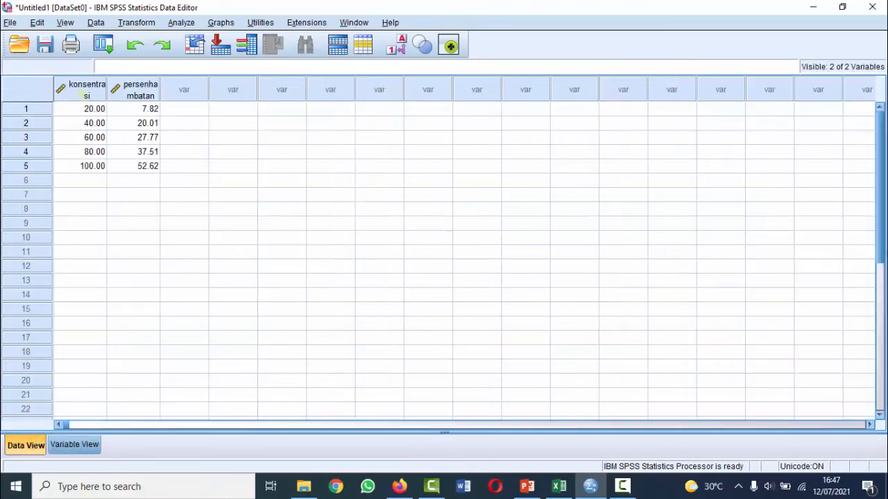
left_click(82, 92)
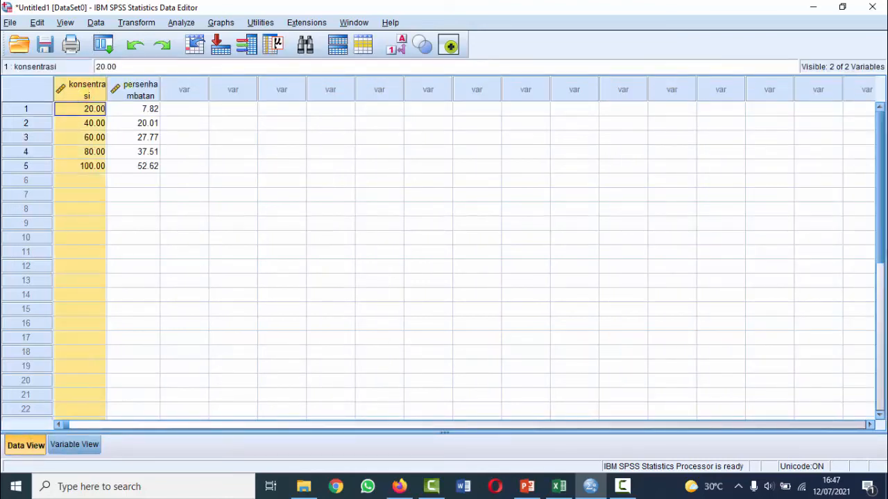
left_click(129, 86)
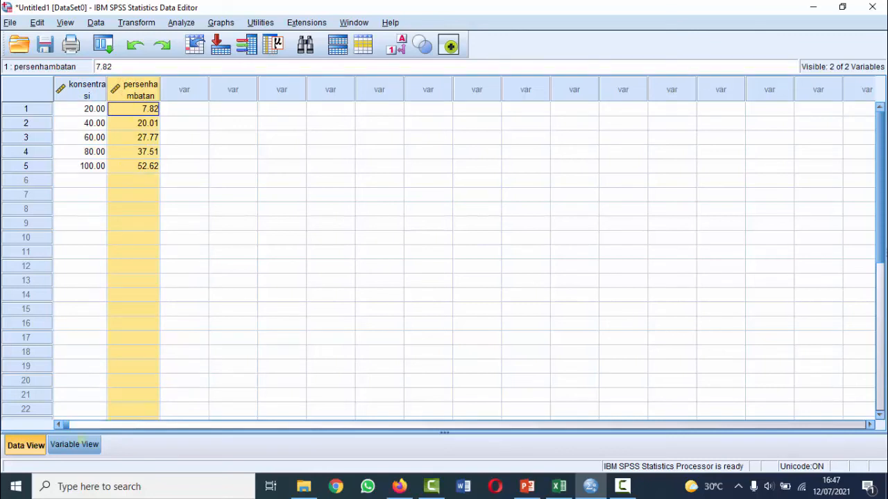
left_click(73, 445)
left_click(26, 445)
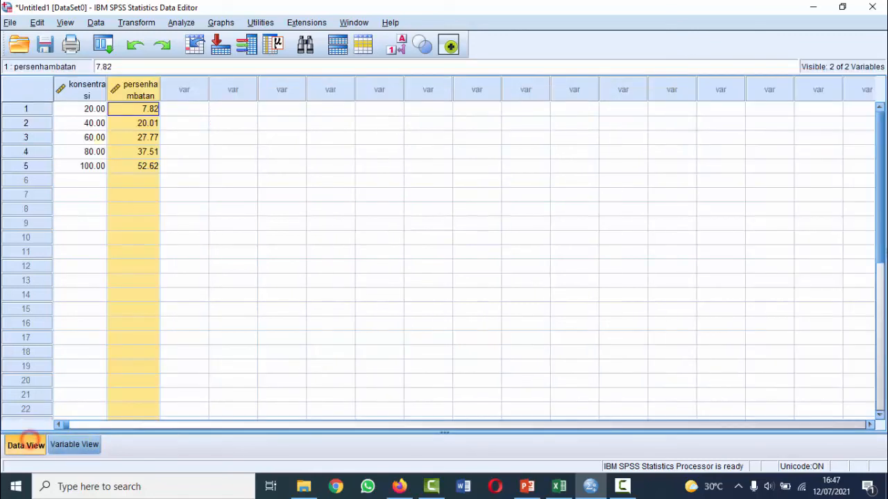